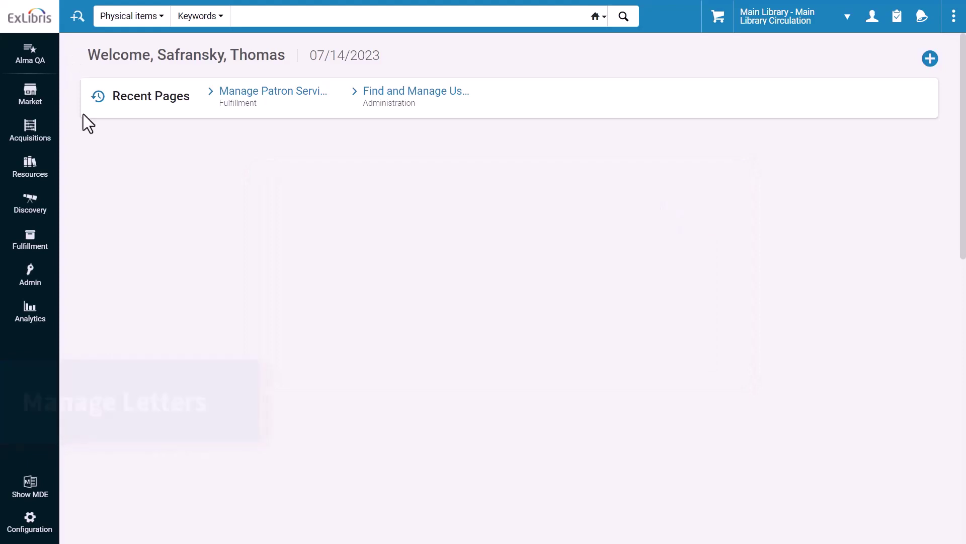
Go to Letters Configuration through the Configuration area's General menu
{"action": "left_click", "coordinate": [31, 522]}
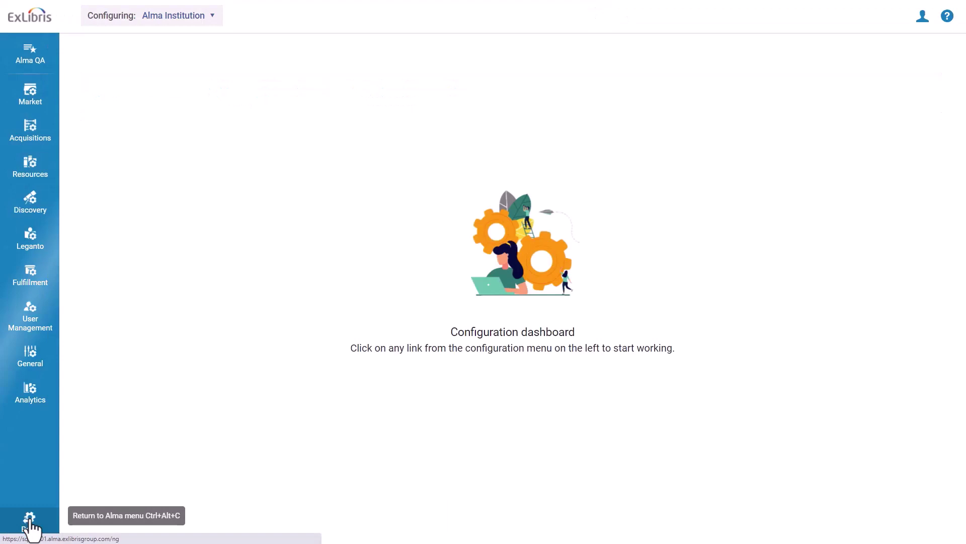
{"action": "left_click", "coordinate": [29, 357]}
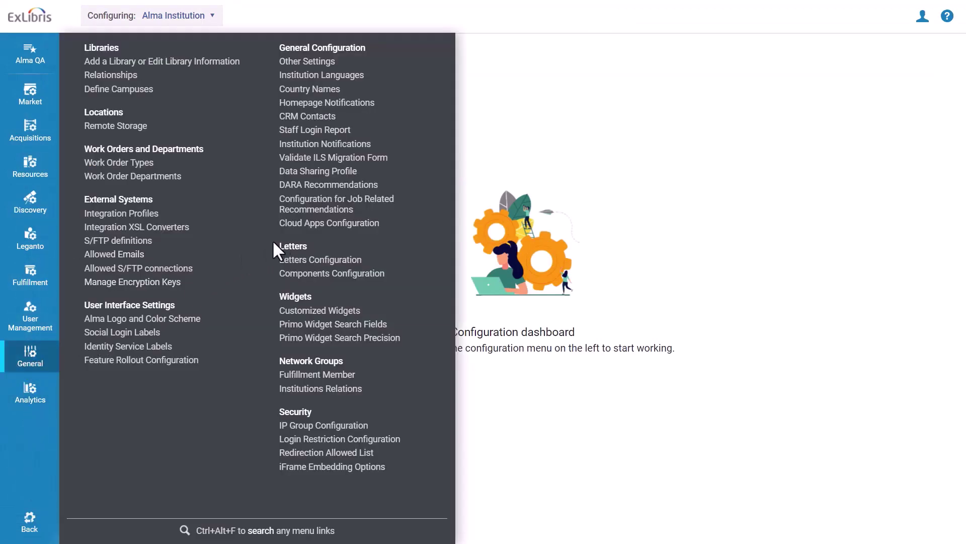
{"action": "left_click", "coordinate": [299, 261]}
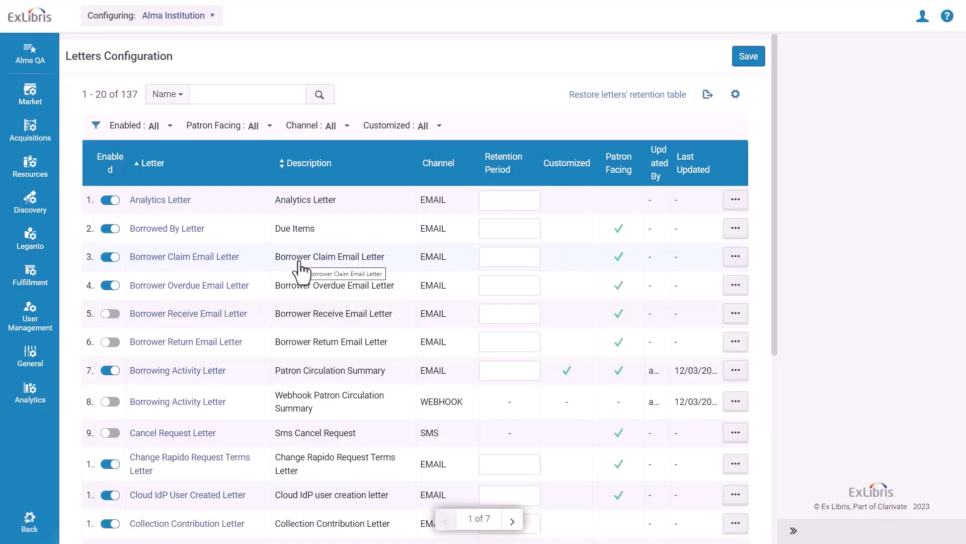
{"action": "left_click", "coordinate": [111, 370]}
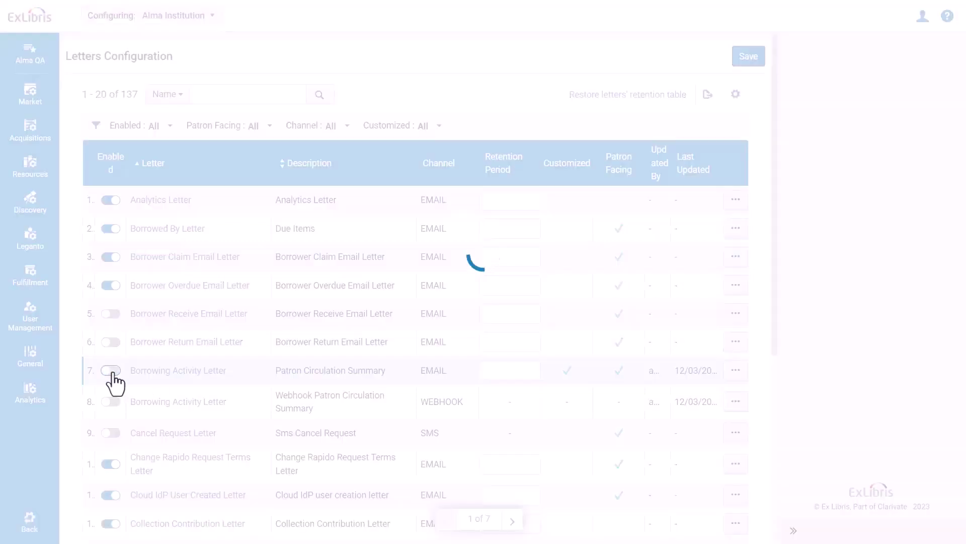
{"action": "left_click", "coordinate": [110, 370]}
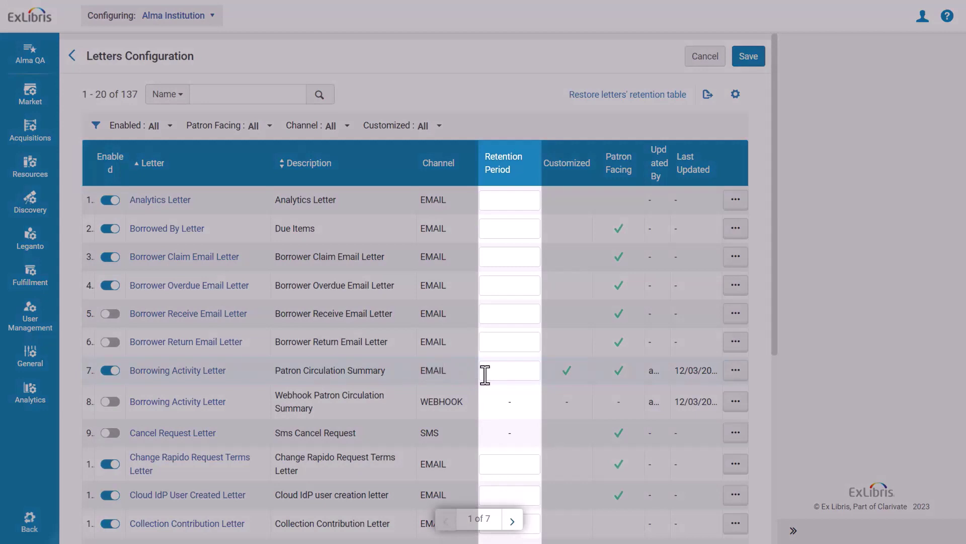
{"action": "left_click", "coordinate": [485, 374]}
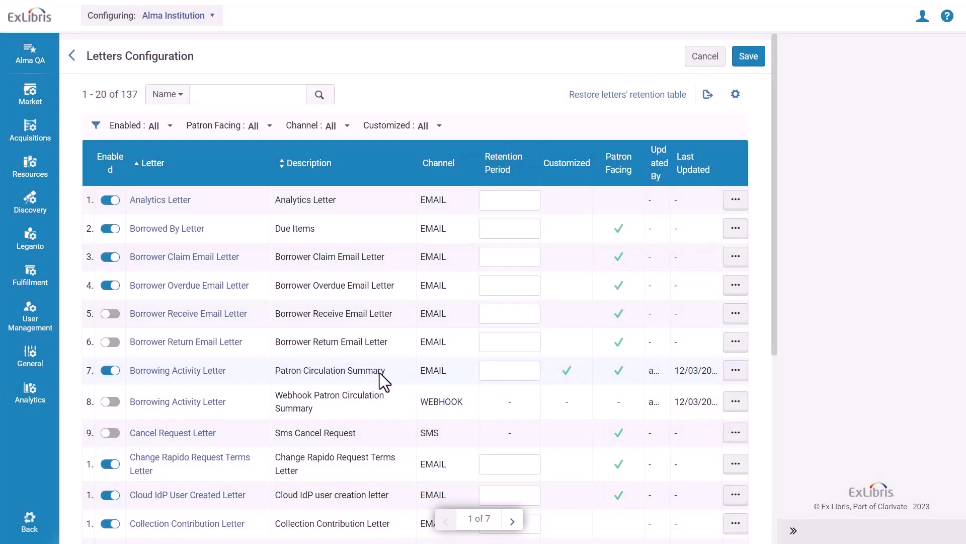
Open the Borrowing Activity Letter editor and review its text labels
{"action": "left_click", "coordinate": [206, 372]}
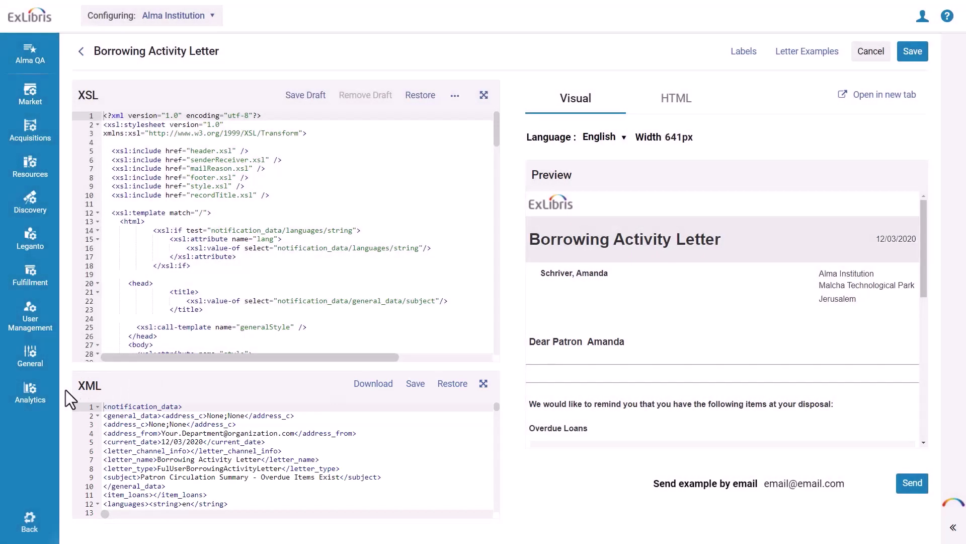
{"action": "left_click", "coordinate": [743, 53]}
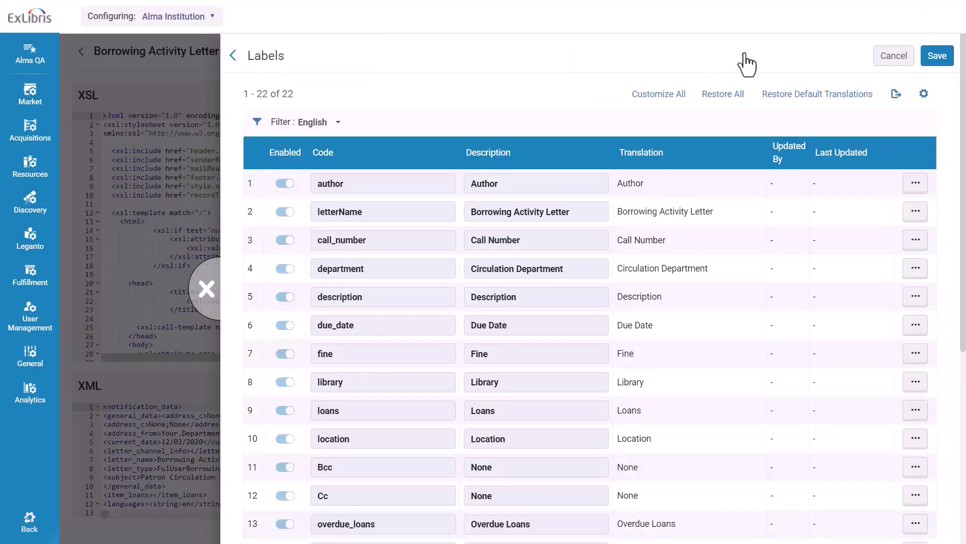
{"action": "left_click", "coordinate": [205, 302]}
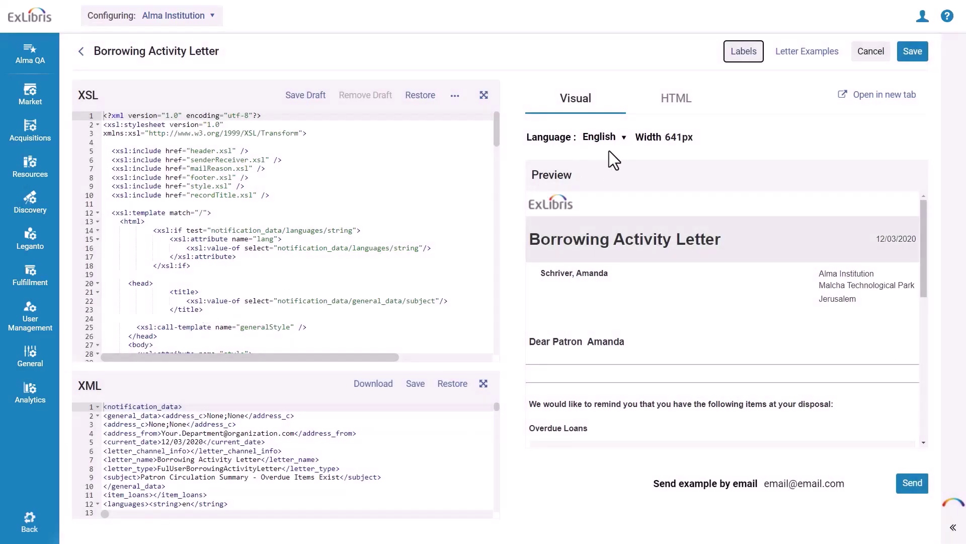
Keep the letter preview in English and check the preview width setting
{"action": "left_click", "coordinate": [618, 141]}
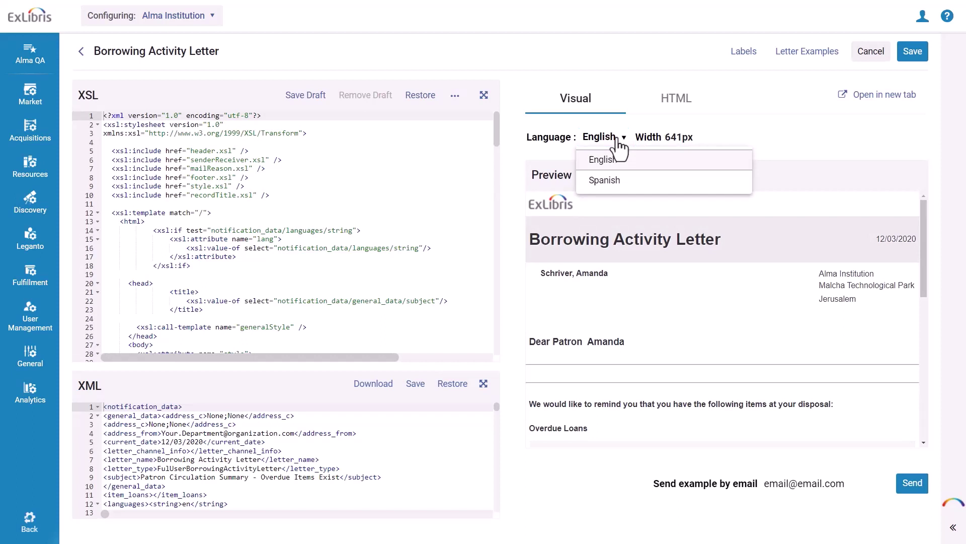
{"action": "left_click", "coordinate": [615, 142]}
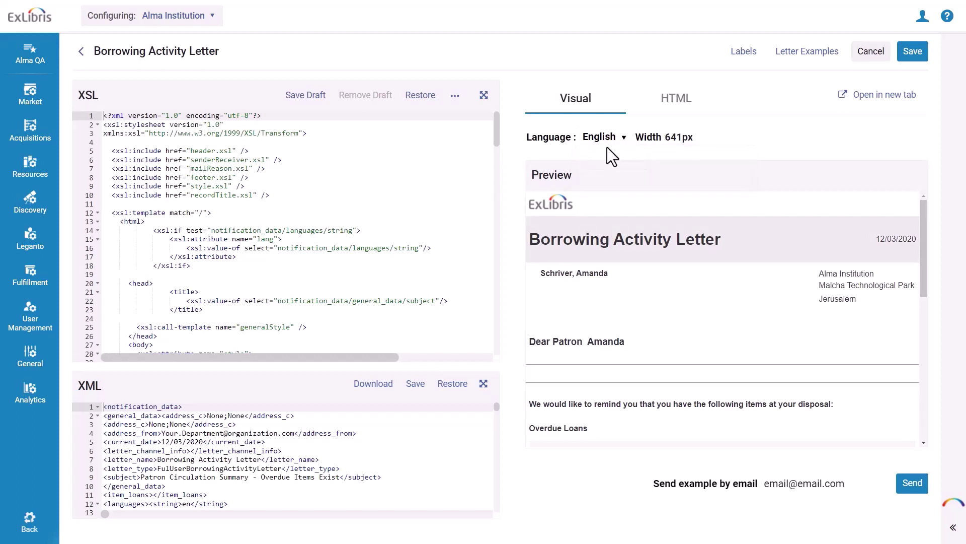
{"action": "left_click", "coordinate": [672, 140]}
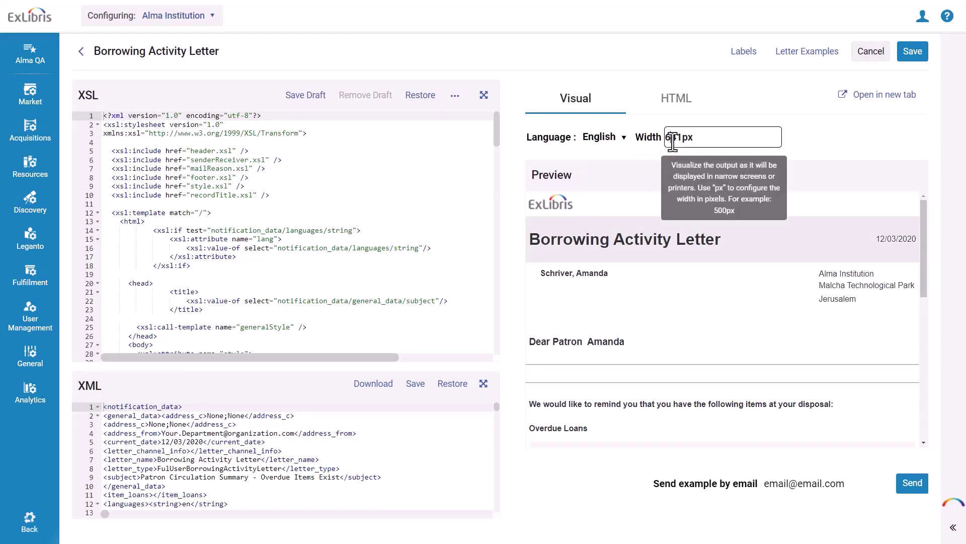
{"action": "left_click", "coordinate": [651, 482]}
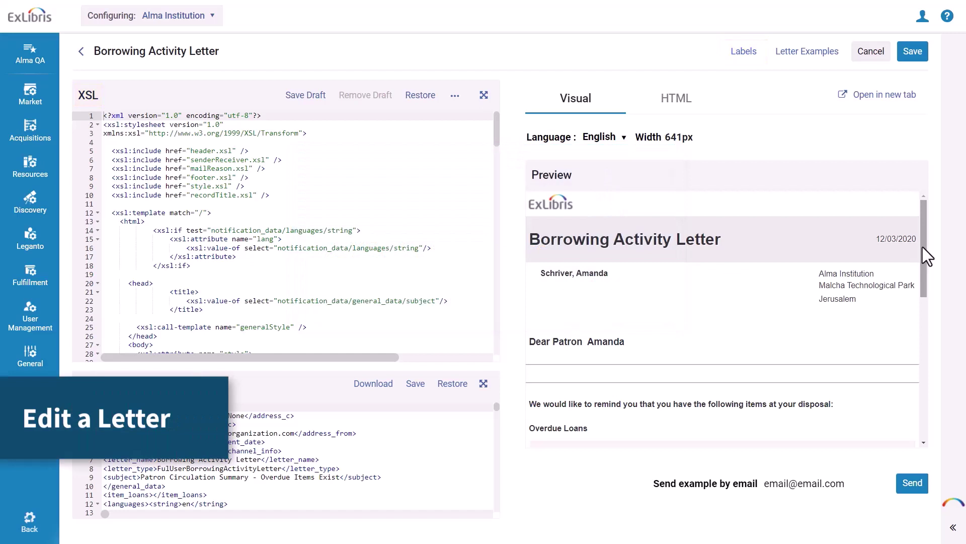
{"action": "left_click_drag", "start_coordinate": [922, 247], "coordinate": [929, 420]}
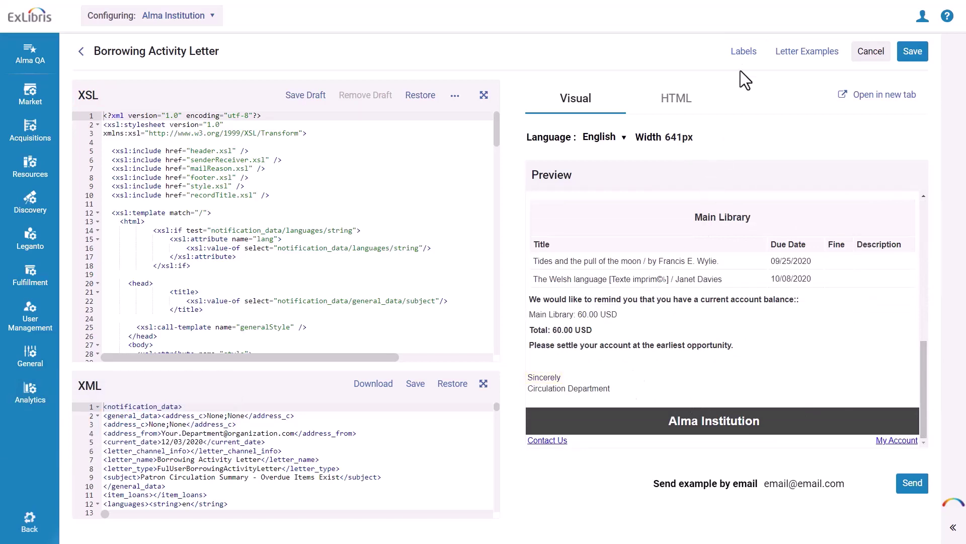
Customize label row 17, replacing 'Sincerely' with 'Cheers!', and save
{"action": "left_click", "coordinate": [744, 53]}
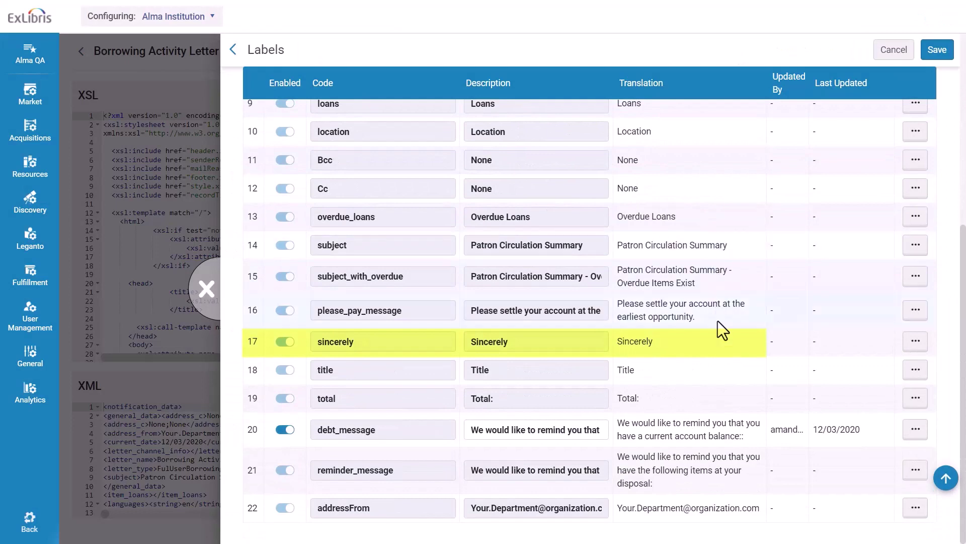
{"action": "left_click", "coordinate": [910, 343]}
{"action": "left_click", "coordinate": [891, 372]}
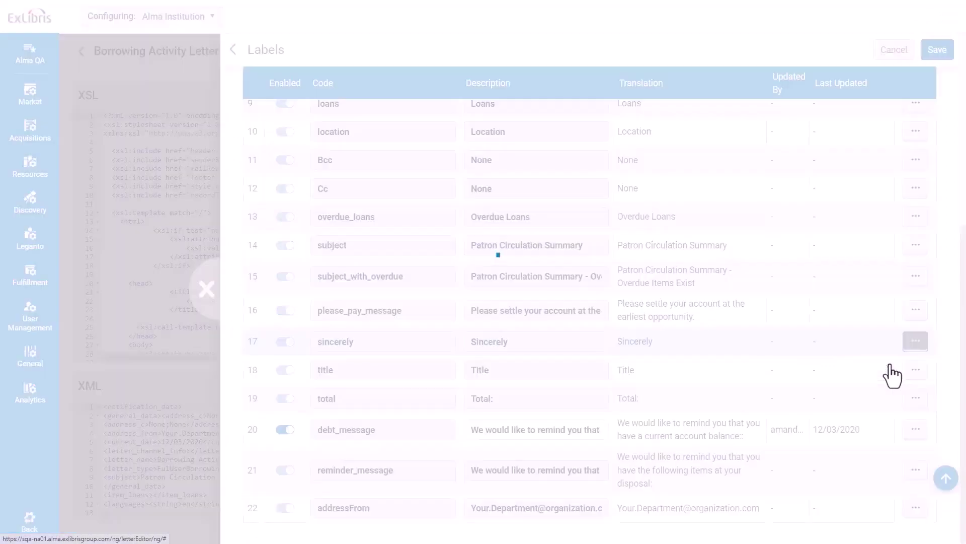
{"action": "left_click_drag", "start_coordinate": [534, 339], "coordinate": [465, 341]}
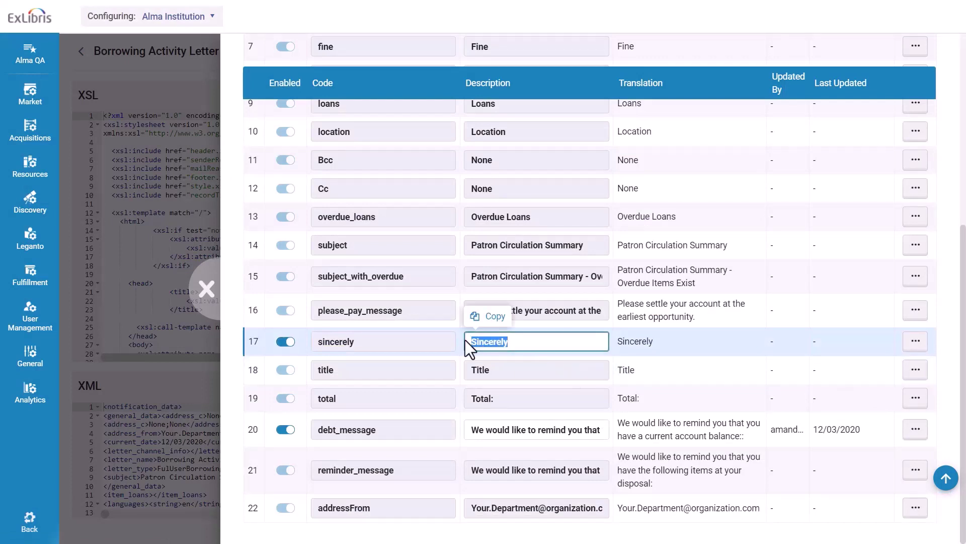
{"action": "type", "text": "Cheers!"}
{"action": "scroll", "coordinate": [775, 145], "scroll_direction": "up", "scroll_amount": 5}
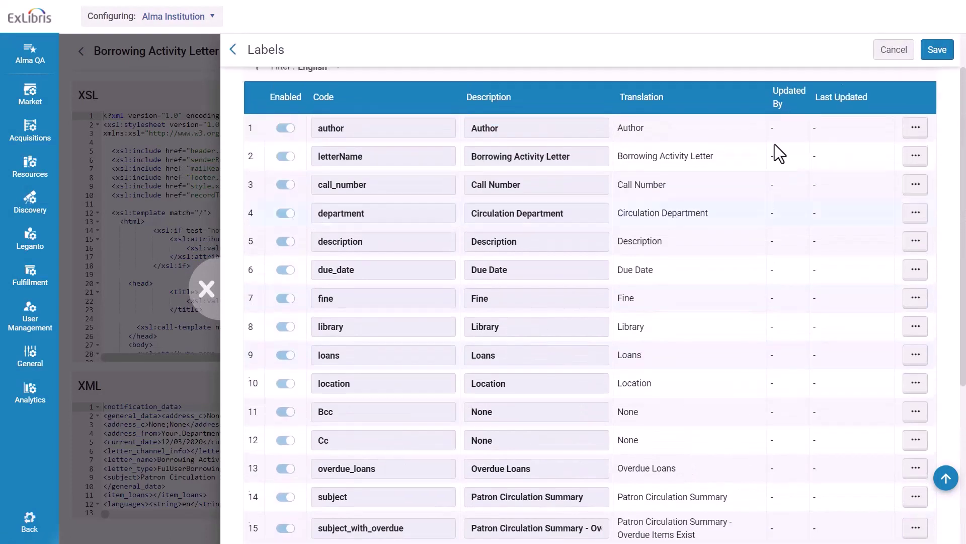
{"action": "left_click", "coordinate": [937, 50]}
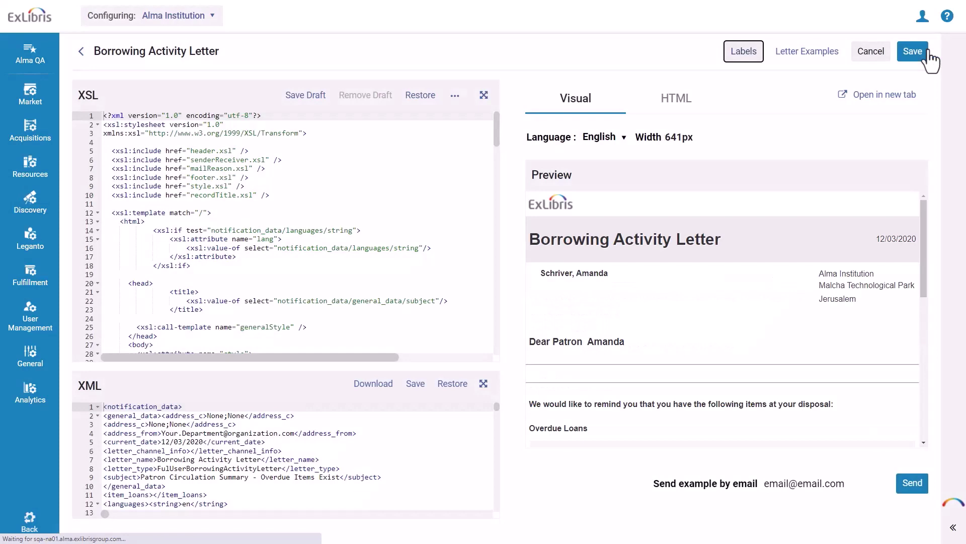
{"action": "left_click_drag", "start_coordinate": [922, 214], "coordinate": [919, 366]}
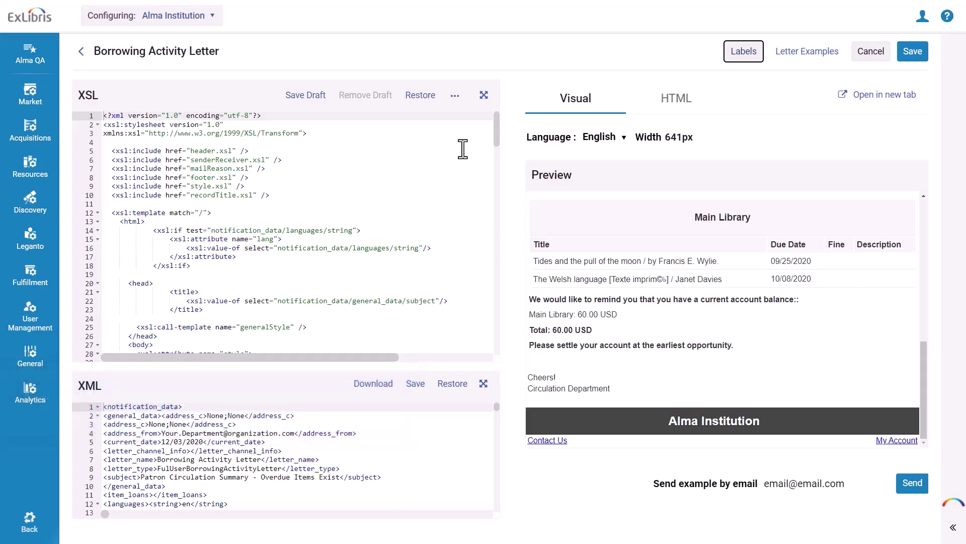
Apply the shared 'Simplified version NAV 2021' XSL template to the letter
{"action": "left_click", "coordinate": [456, 96]}
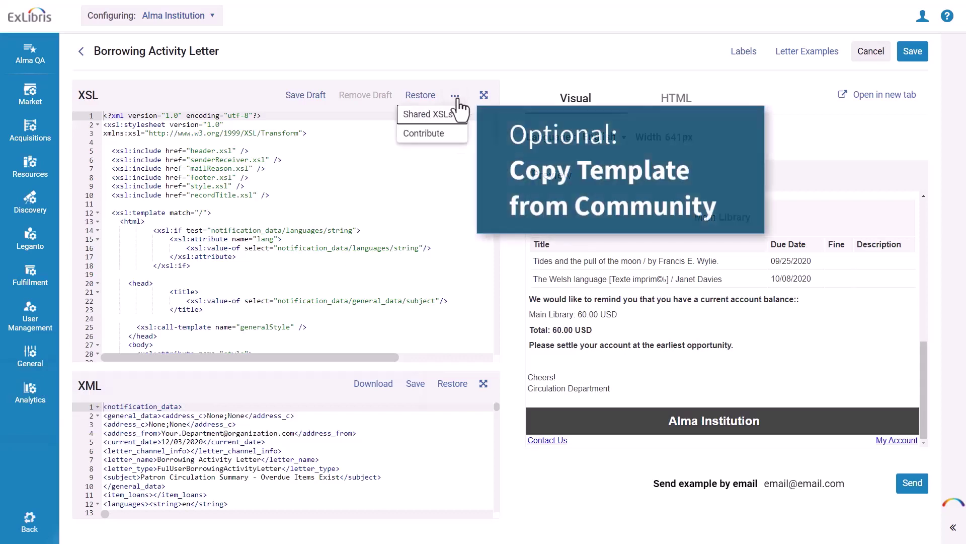
{"action": "left_click", "coordinate": [456, 114]}
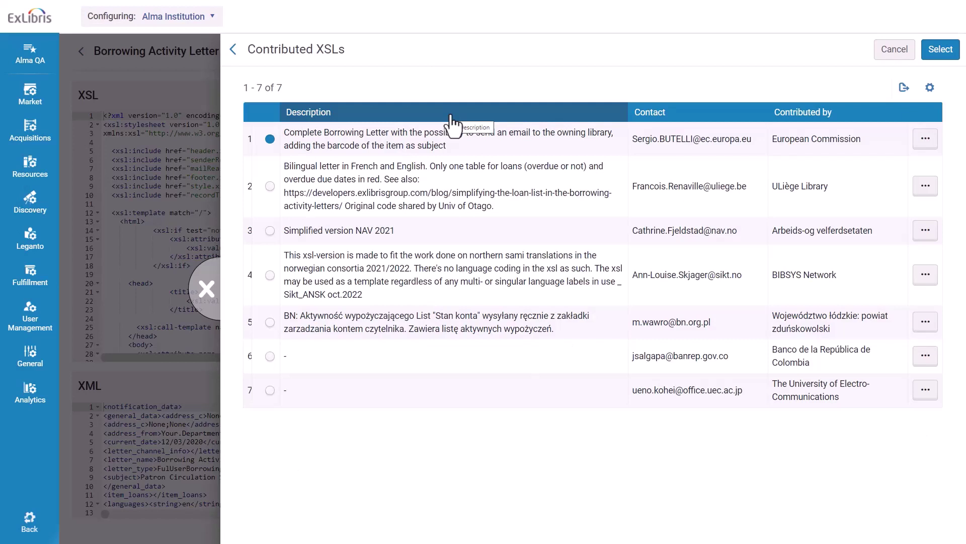
{"action": "left_click", "coordinate": [270, 230]}
{"action": "left_click", "coordinate": [941, 50]}
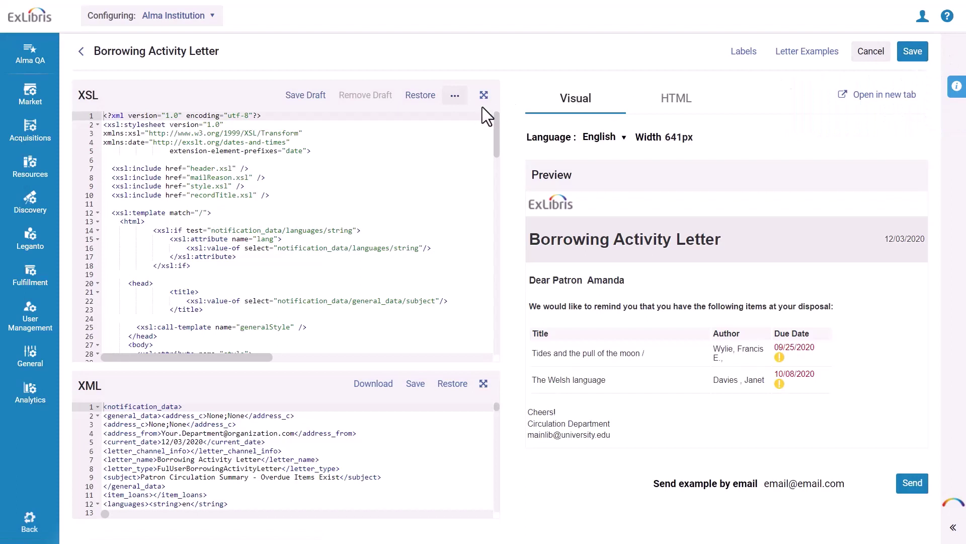
{"action": "left_click", "coordinate": [454, 98]}
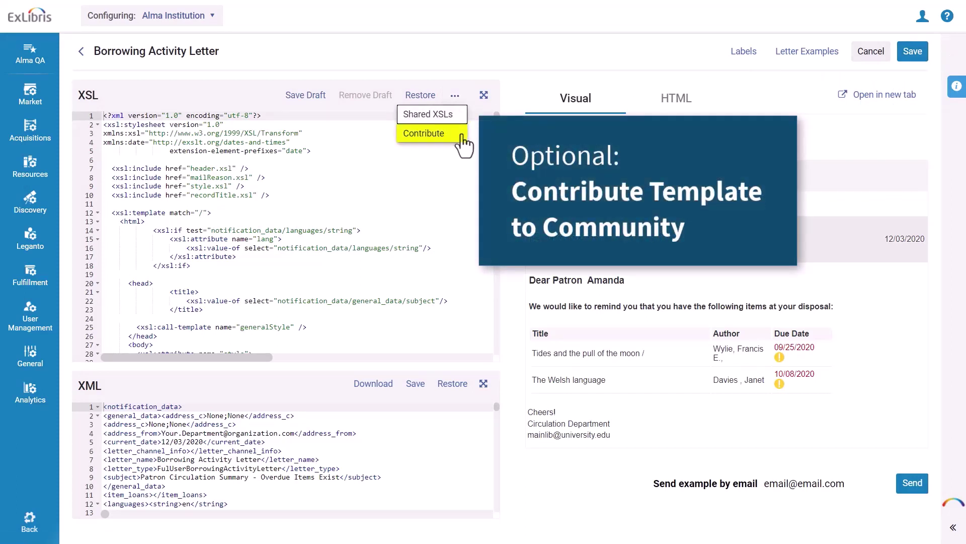
{"action": "mouse_move", "coordinate": [495, 134]}
{"action": "left_mouse_down"}
{"action": "mouse_move", "coordinate": [495, 158]}
{"action": "mouse_move", "coordinate": [496, 114]}
{"action": "left_mouse_up"}
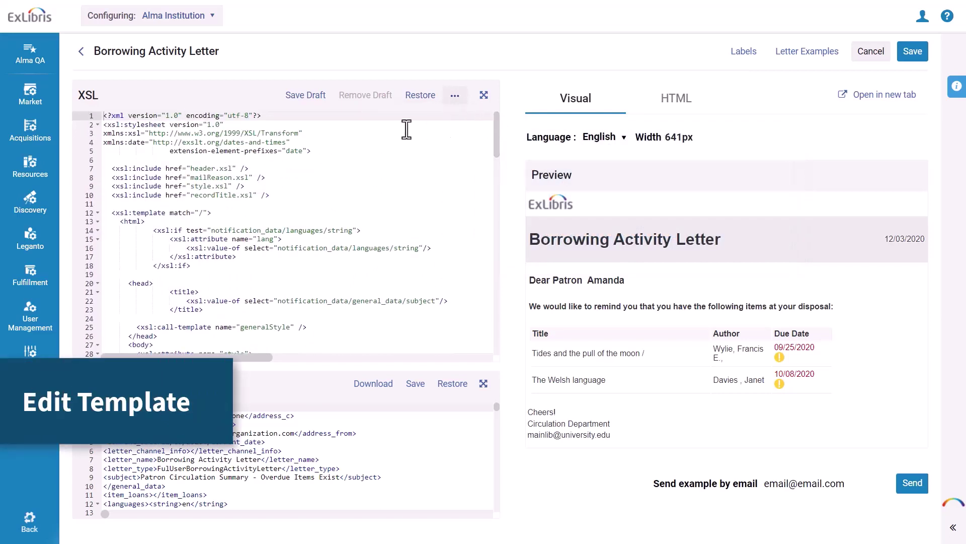
Save the simplified XSL as a draft, remove that draft, and restore the original template
{"action": "left_click", "coordinate": [310, 99]}
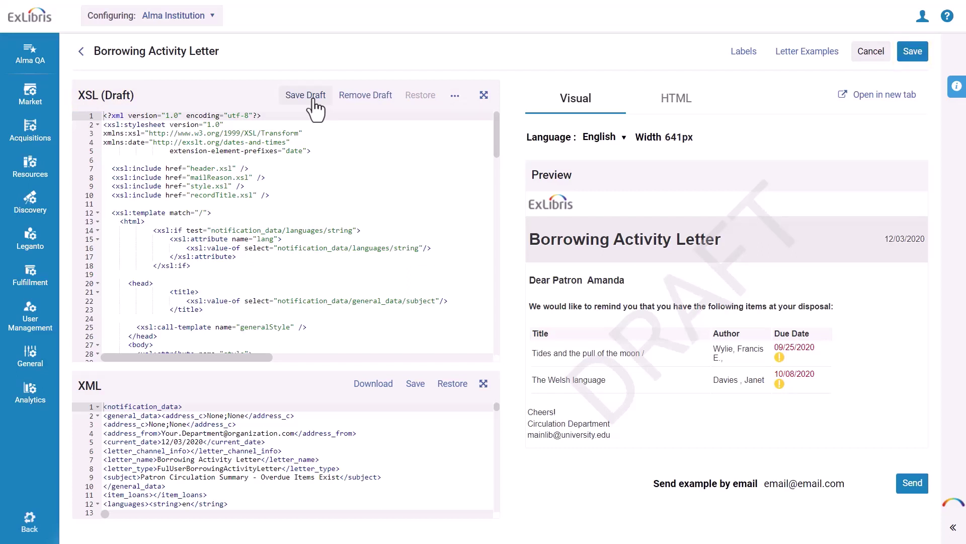
{"action": "left_click", "coordinate": [380, 105]}
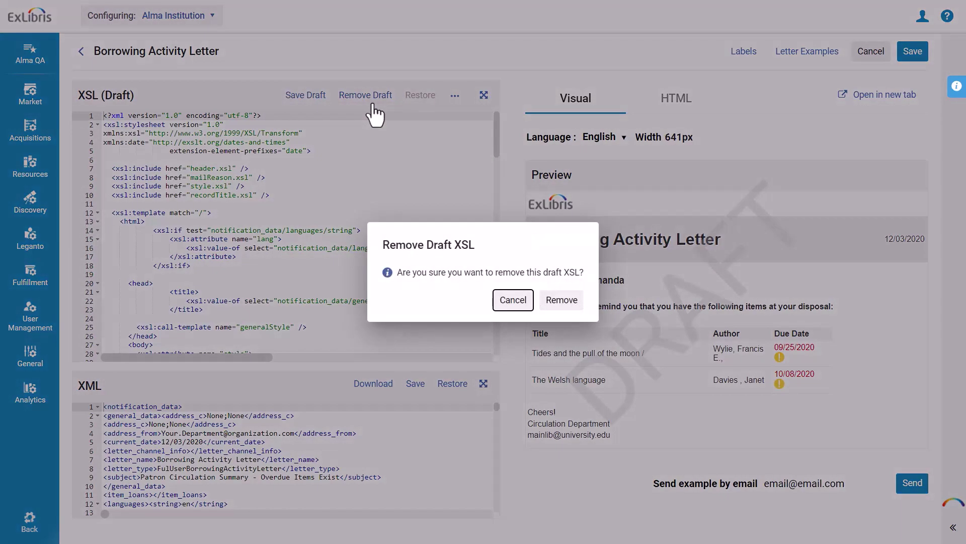
{"action": "left_click", "coordinate": [561, 300]}
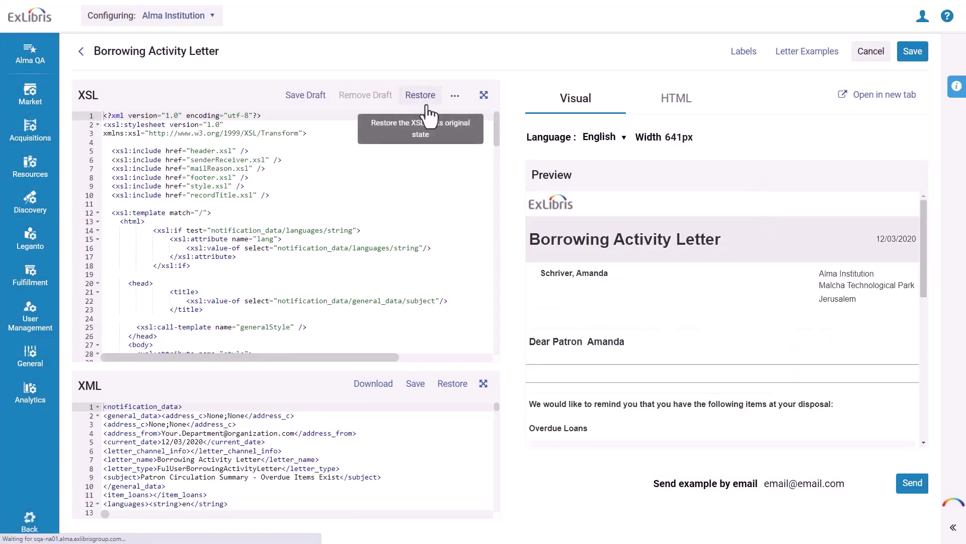
{"action": "left_click", "coordinate": [422, 97]}
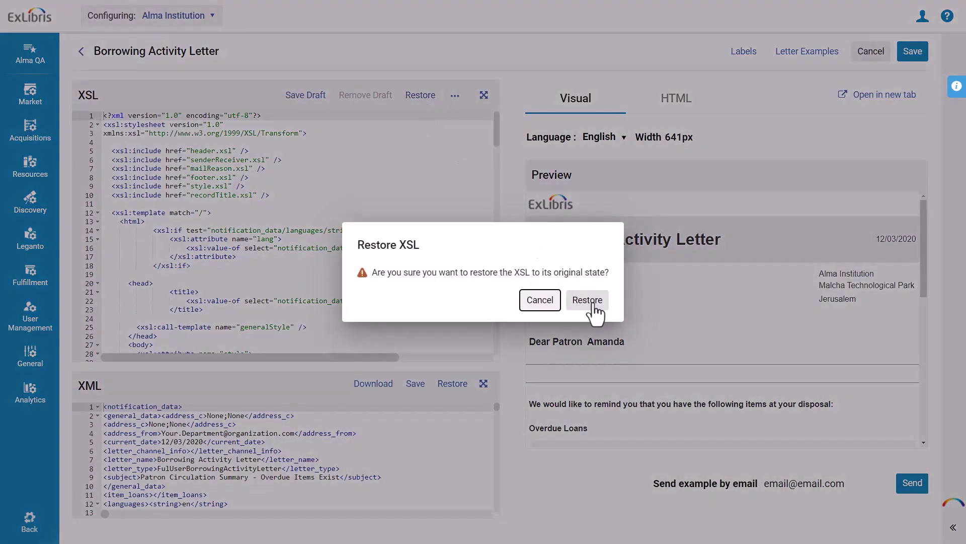
{"action": "left_click", "coordinate": [587, 301]}
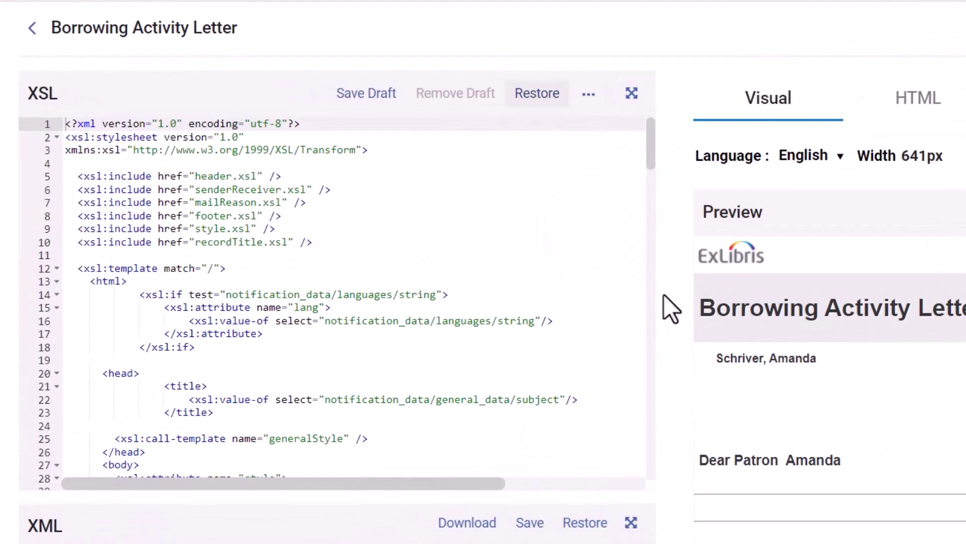
{"action": "mouse_move", "coordinate": [649, 144]}
{"action": "left_mouse_down"}
{"action": "mouse_move", "coordinate": [622, 425]}
{"action": "mouse_move", "coordinate": [628, 474]}
{"action": "left_mouse_up"}
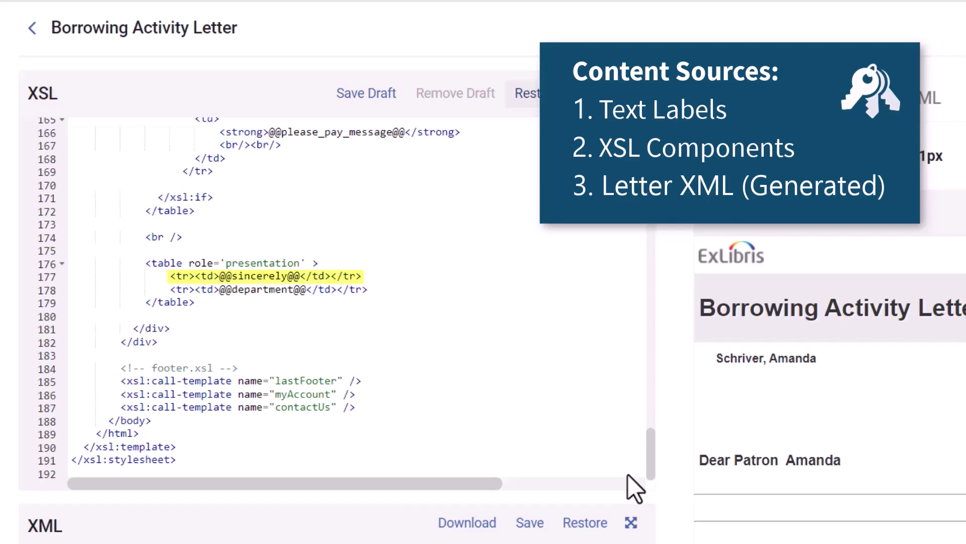
{"action": "mouse_move", "coordinate": [648, 466]}
{"action": "left_mouse_down"}
{"action": "mouse_move", "coordinate": [657, 417]}
{"action": "mouse_move", "coordinate": [656, 136]}
{"action": "left_mouse_up"}
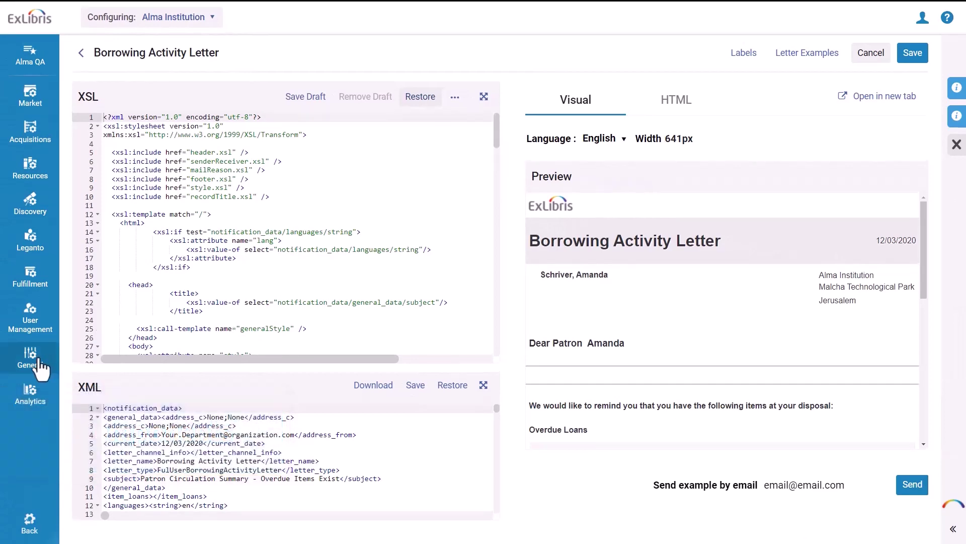
{"action": "left_click", "coordinate": [38, 362]}
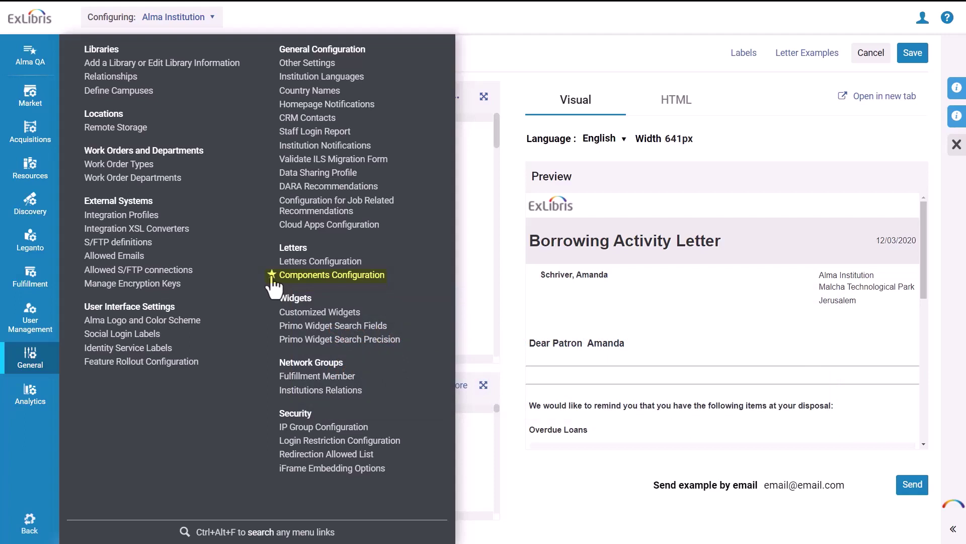
{"action": "left_click", "coordinate": [511, 260]}
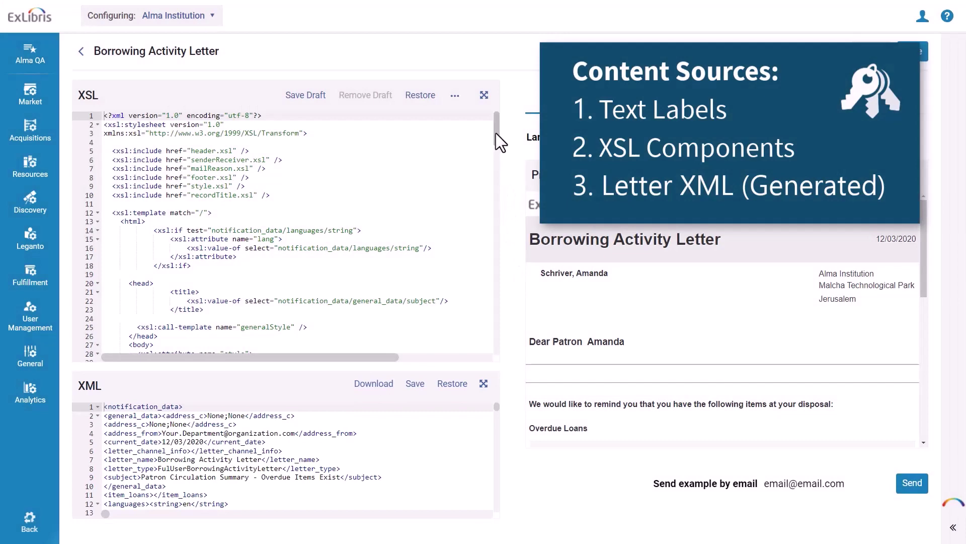
{"action": "left_click_drag", "start_coordinate": [496, 134], "coordinate": [491, 224]}
{"action": "left_click_drag", "start_coordinate": [387, 359], "coordinate": [481, 380]}
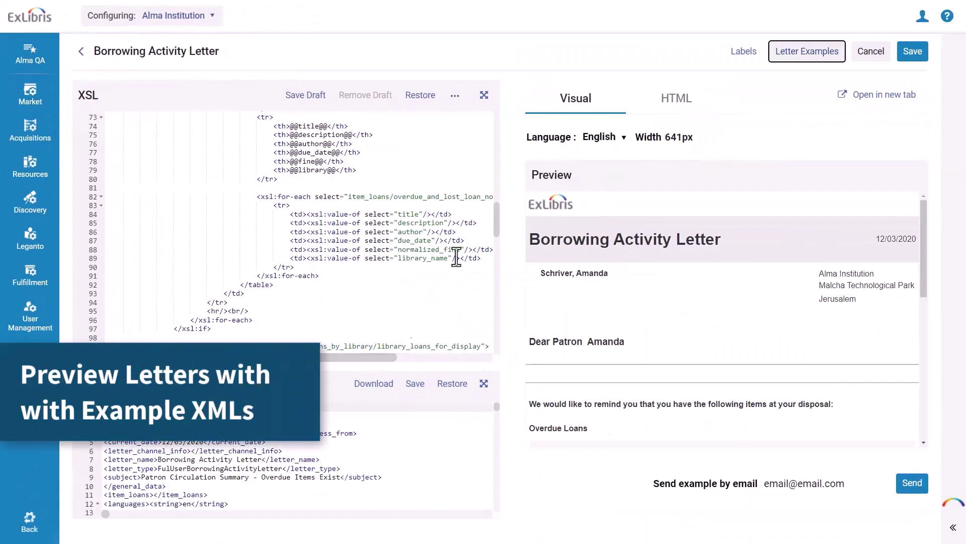
{"action": "scroll", "coordinate": [457, 257], "scroll_direction": "up", "scroll_amount": 15}
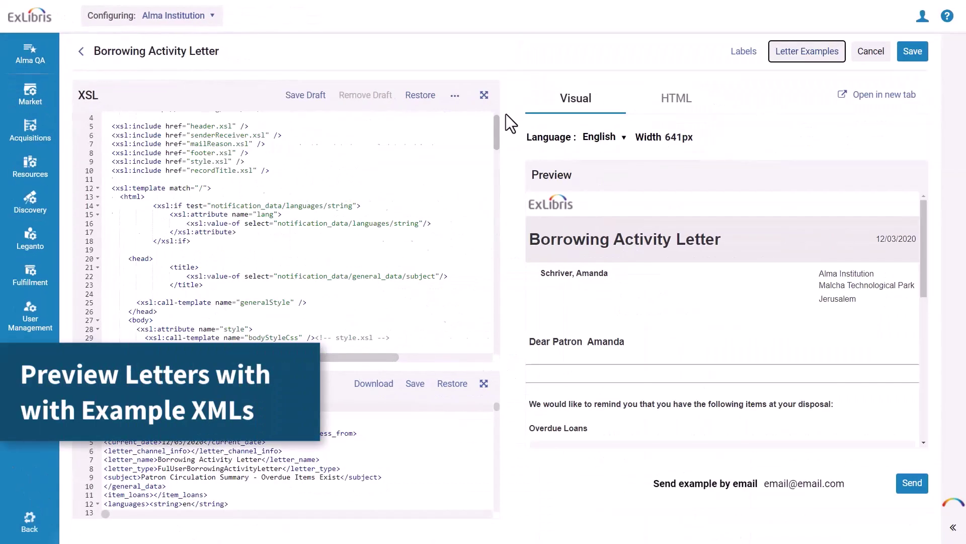
Make the FullUserBorrowingActivityLetter example the default preview and save the letter examples
{"action": "left_click", "coordinate": [799, 60]}
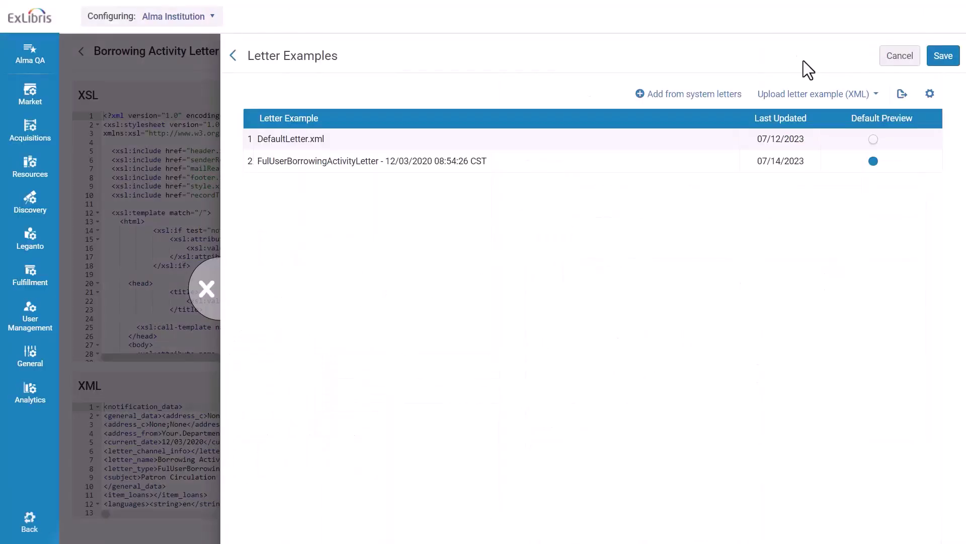
{"action": "left_click", "coordinate": [873, 139]}
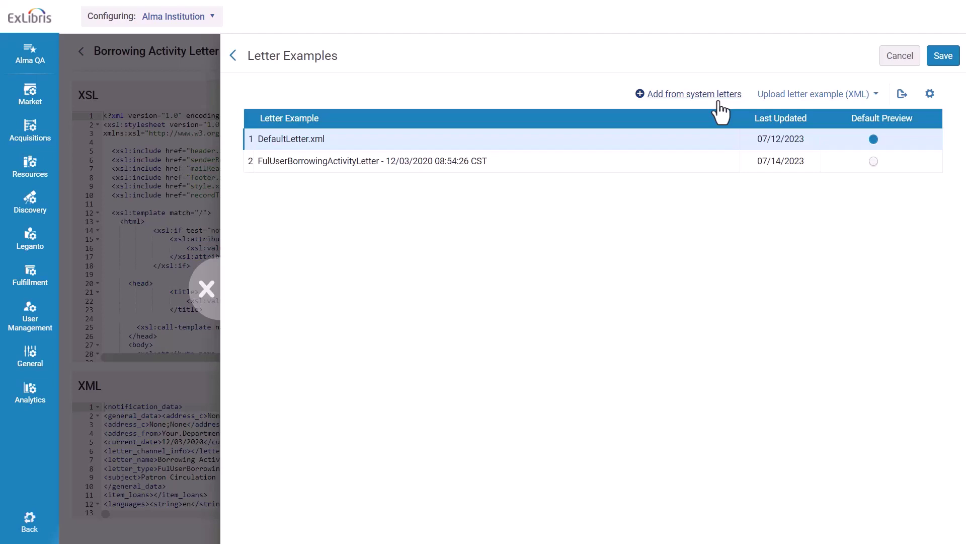
{"action": "left_click", "coordinate": [874, 163]}
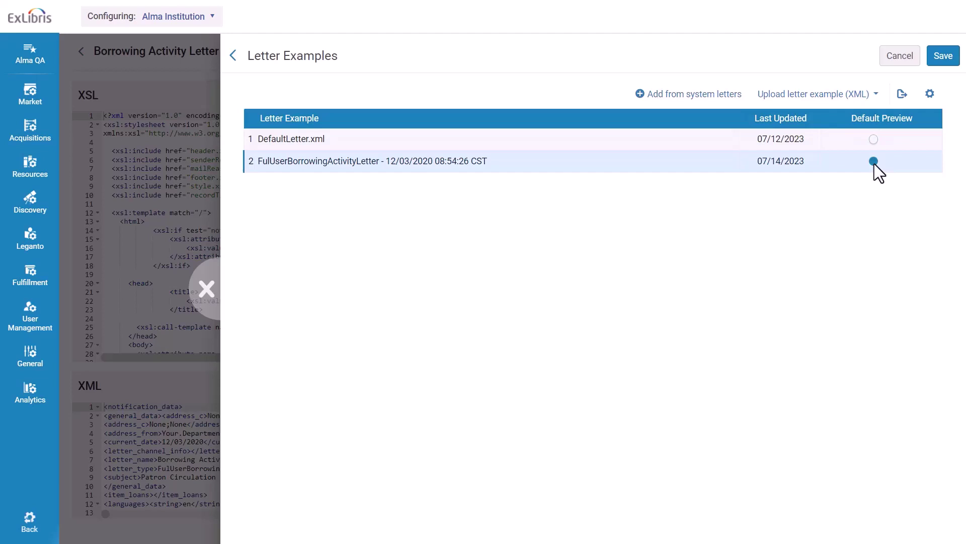
{"action": "left_click", "coordinate": [873, 95]}
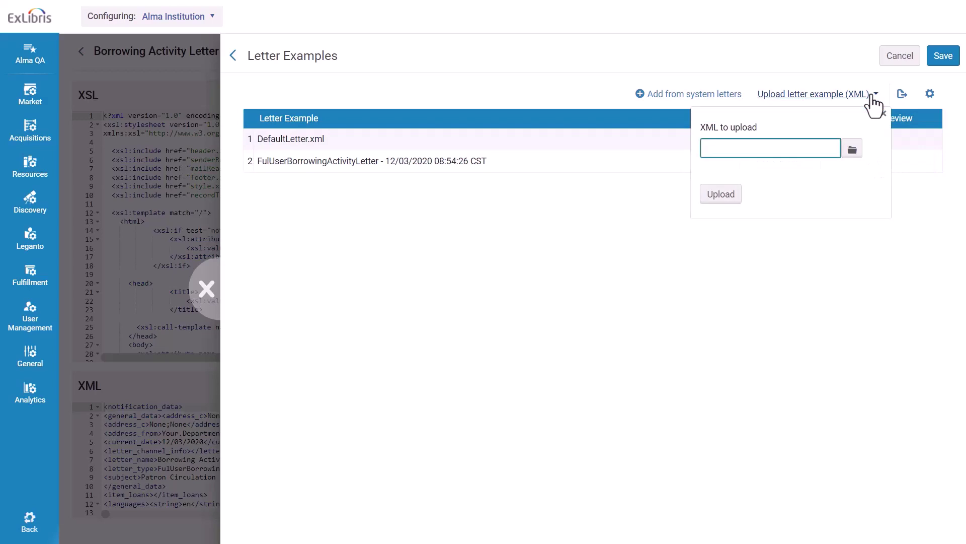
{"action": "left_click", "coordinate": [874, 95]}
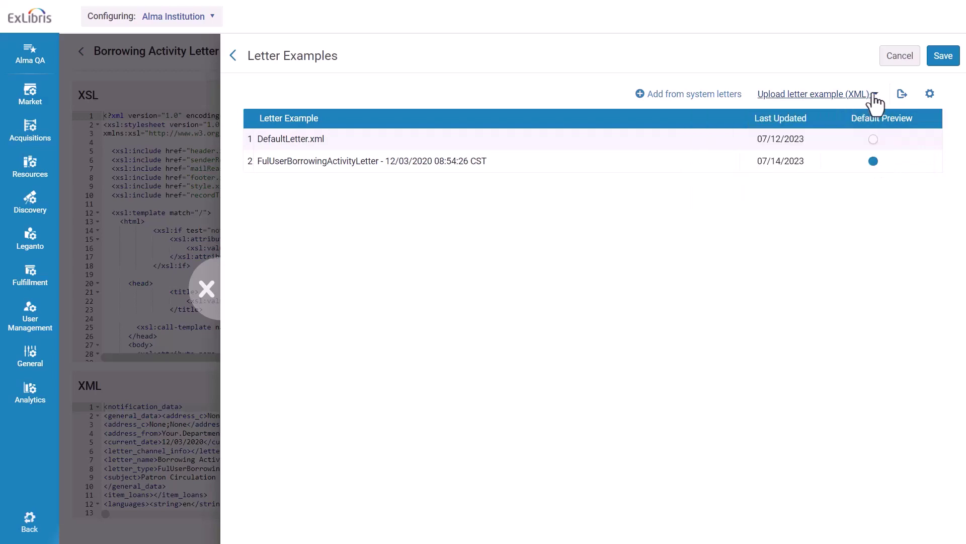
{"action": "left_click", "coordinate": [943, 61]}
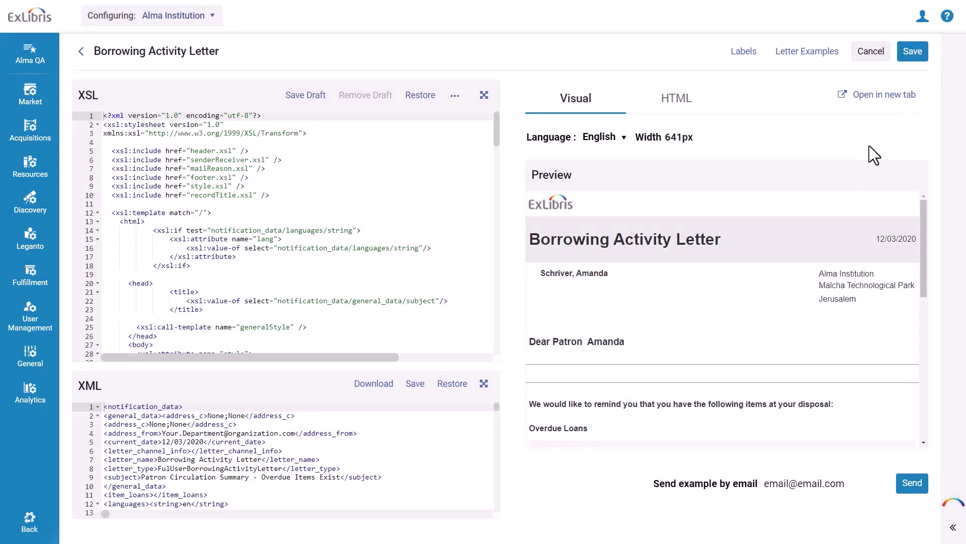
{"action": "scroll", "coordinate": [460, 427], "scroll_direction": "down", "scroll_amount": 2}
{"action": "scroll", "coordinate": [461, 427], "scroll_direction": "down", "scroll_amount": 2}
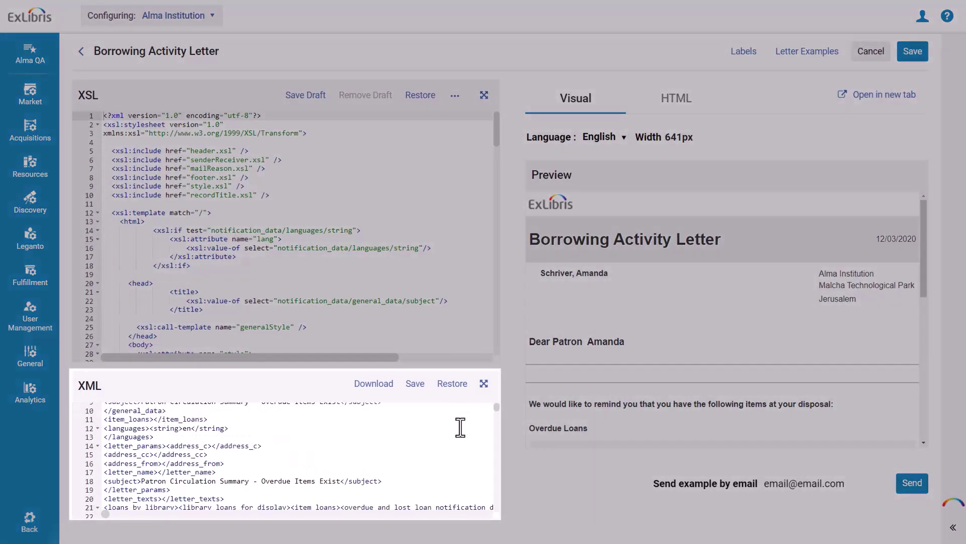
{"action": "scroll", "coordinate": [461, 426], "scroll_direction": "down", "scroll_amount": 2}
{"action": "scroll", "coordinate": [461, 426], "scroll_direction": "up", "scroll_amount": 2}
{"action": "scroll", "coordinate": [460, 427], "scroll_direction": "up", "scroll_amount": 2}
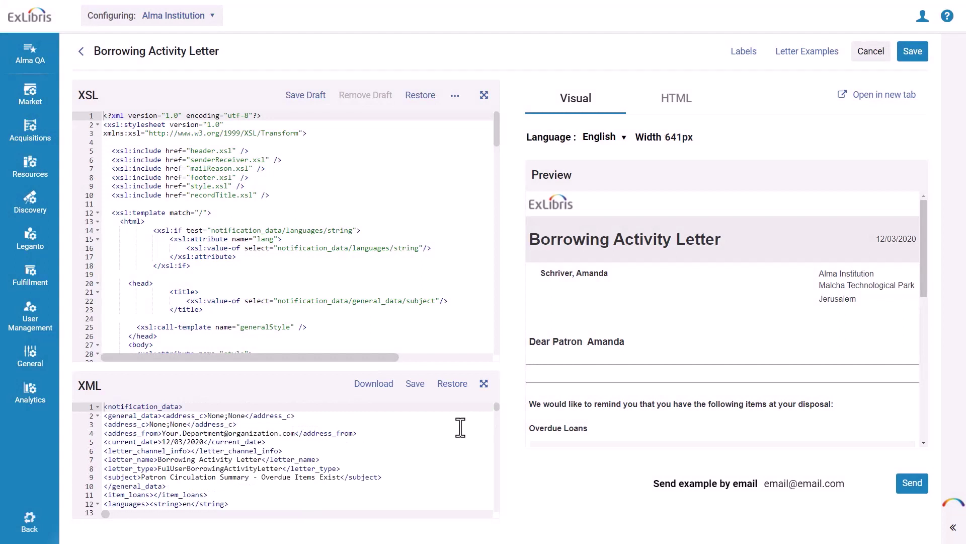
Save the Borrowing Activity Letter and return to the Letters Configuration list
{"action": "left_click", "coordinate": [917, 51]}
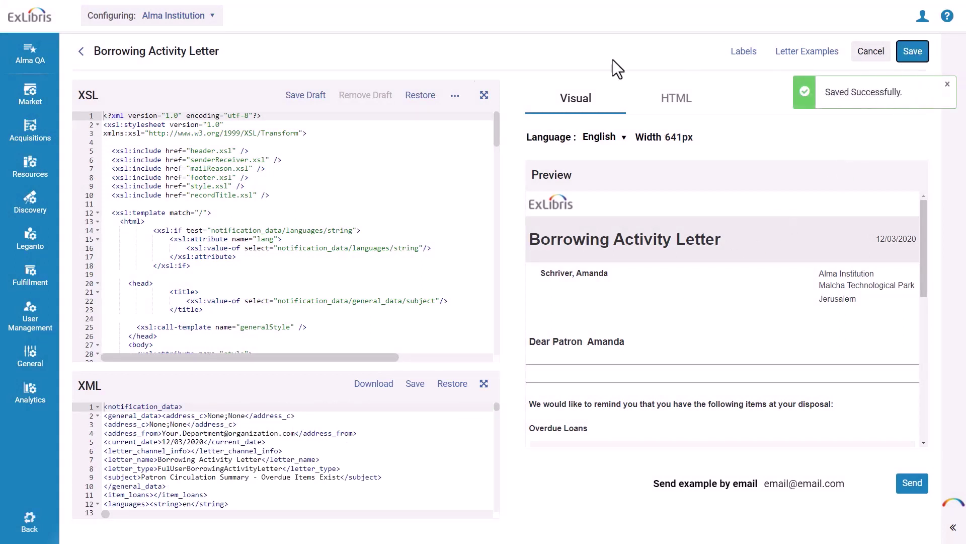
{"action": "left_click", "coordinate": [80, 52]}
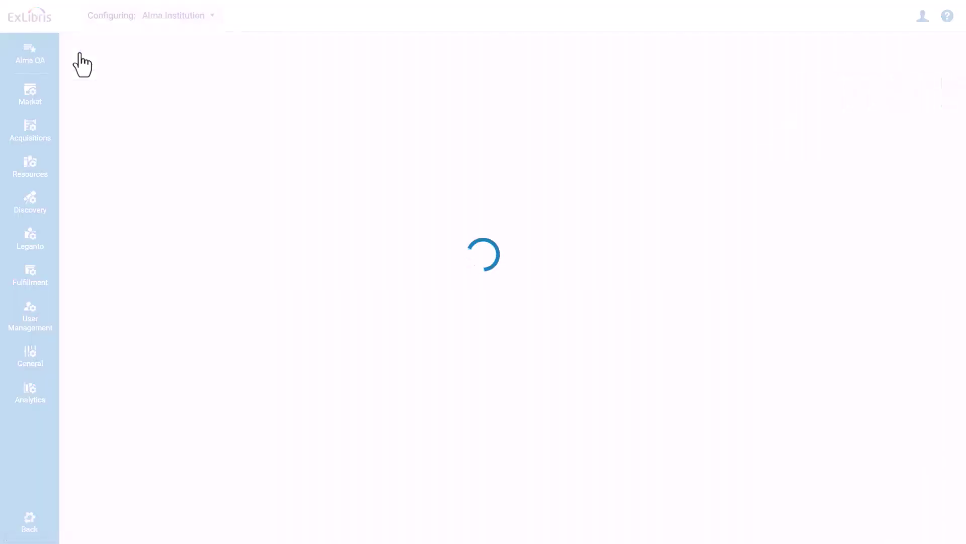